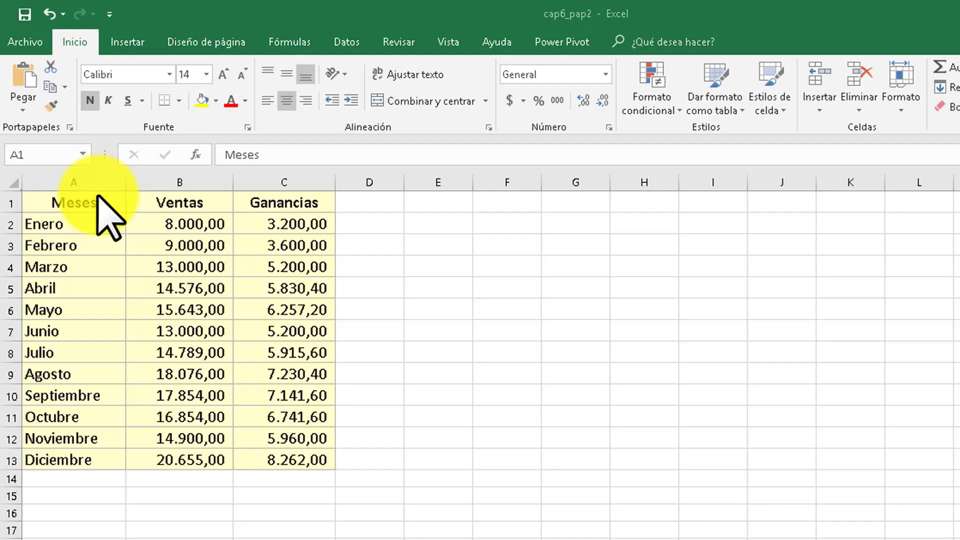
# Step: Select A1:C13, the Meses, Ventas and Ganancias table from headers down to Diciembre
pyautogui.hotkey('ctrl', 'a')
pyautogui.click(124, 275)
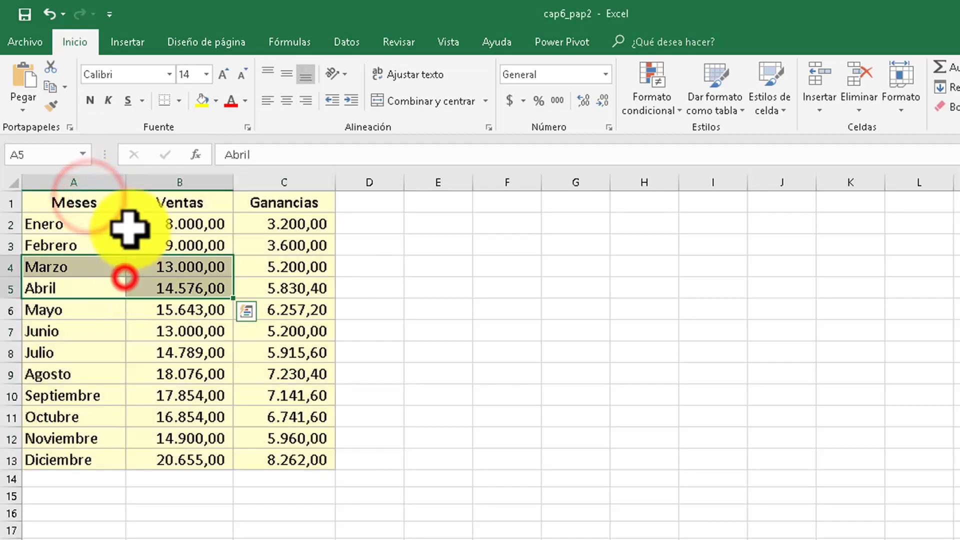
pyautogui.click(89, 227)
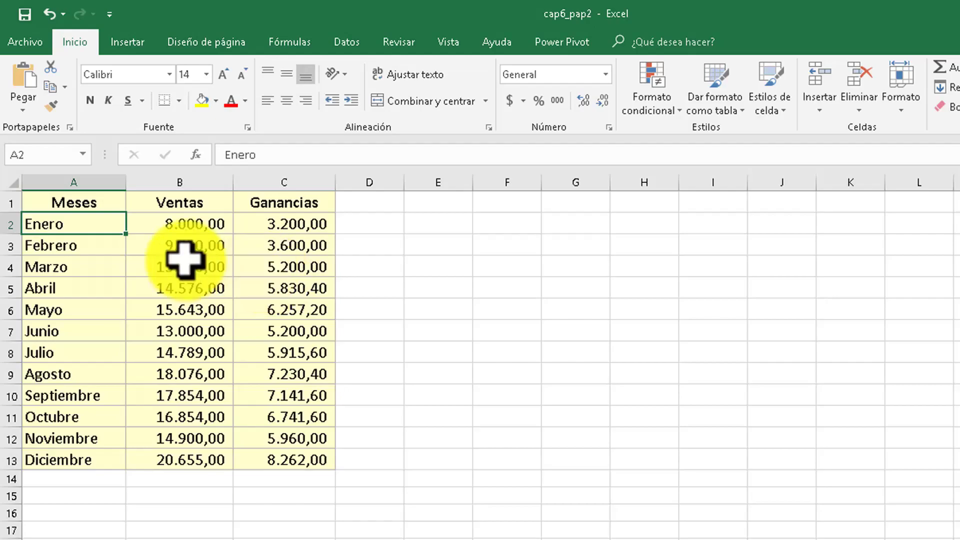
pyautogui.moveTo(94, 205)
pyautogui.mouseDown()
pyautogui.moveTo(129, 430)
pyautogui.moveTo(298, 468)
pyautogui.mouseUp()
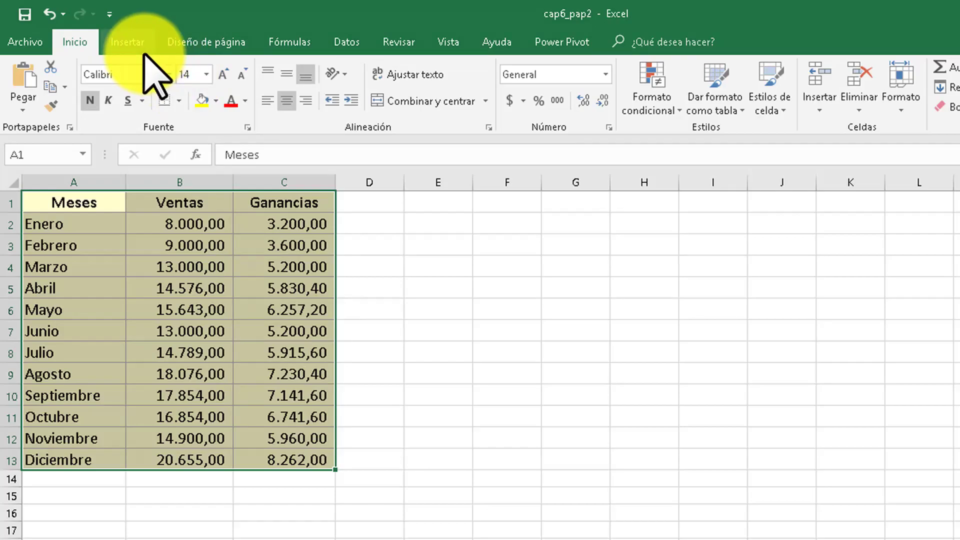
# Step: Insert a Columna agrupada chart of Ventas and Ganancias and place it beside the table
pyautogui.click(143, 50)
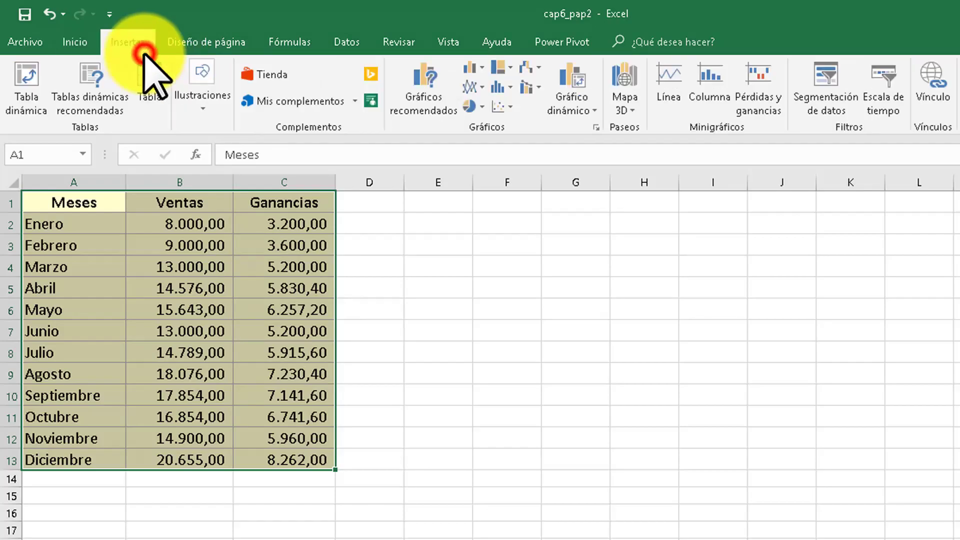
pyautogui.click(475, 67)
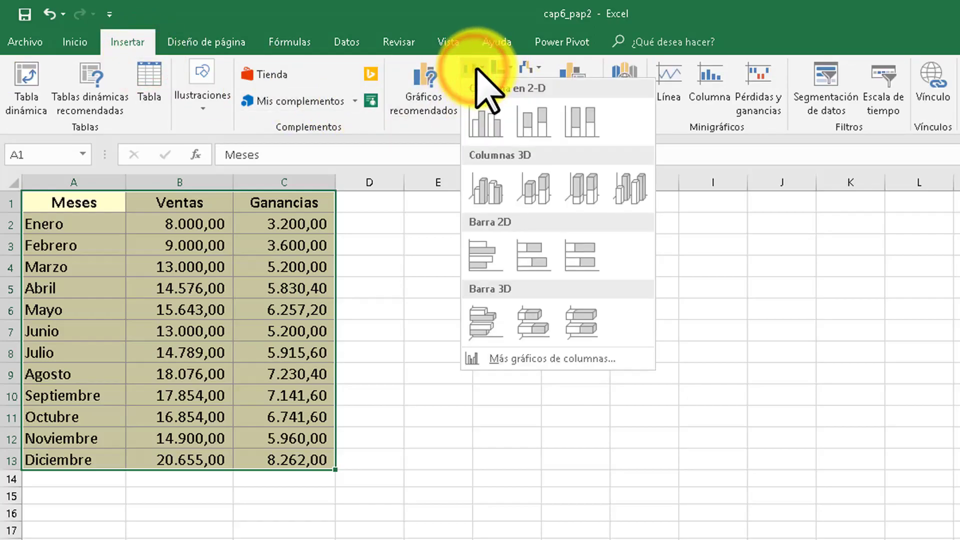
pyautogui.click(487, 113)
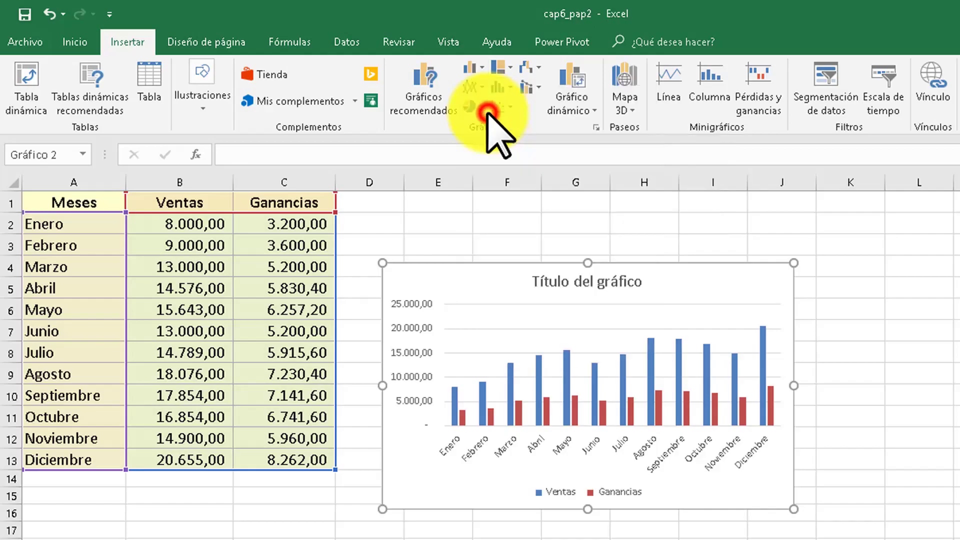
pyautogui.moveTo(440, 278); pyautogui.dragTo(412, 226)
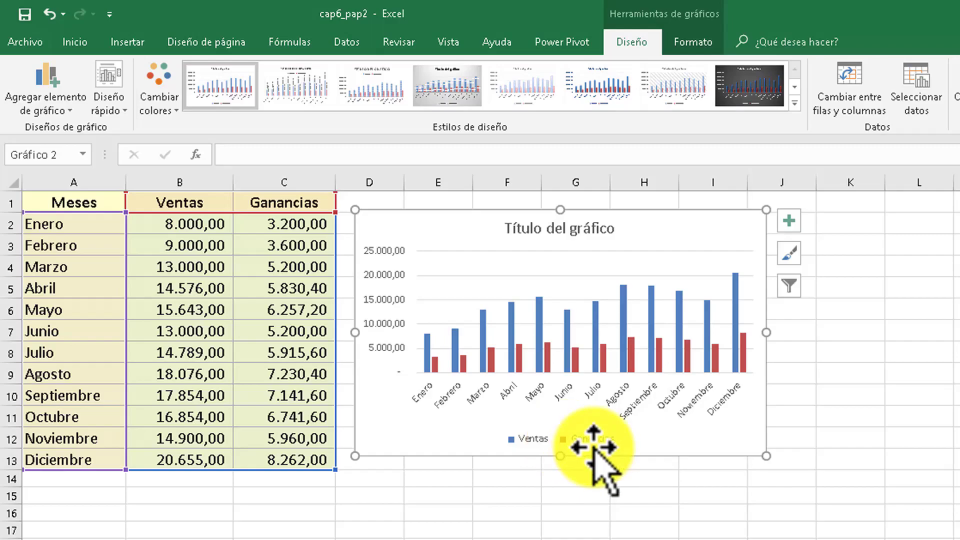
pyautogui.moveTo(622, 329)
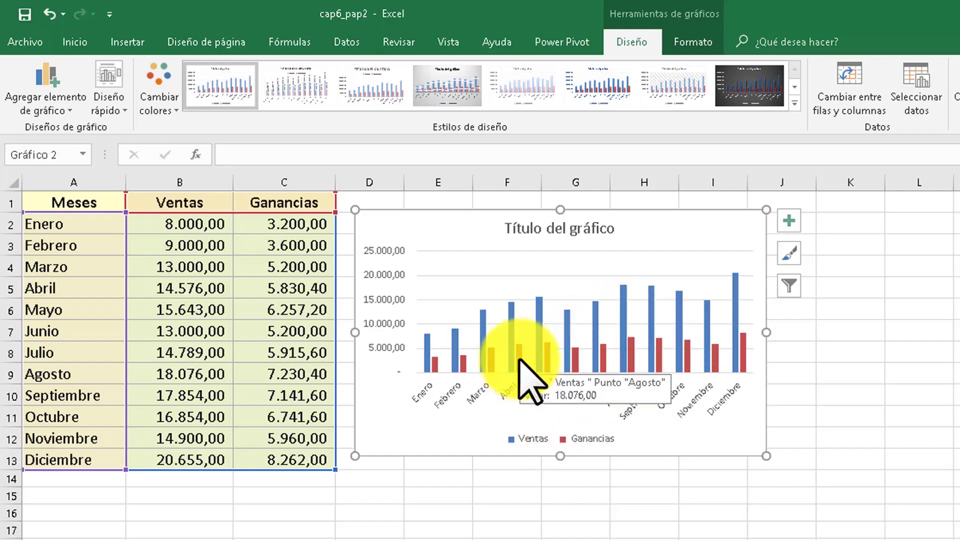
pyautogui.click(519, 358)
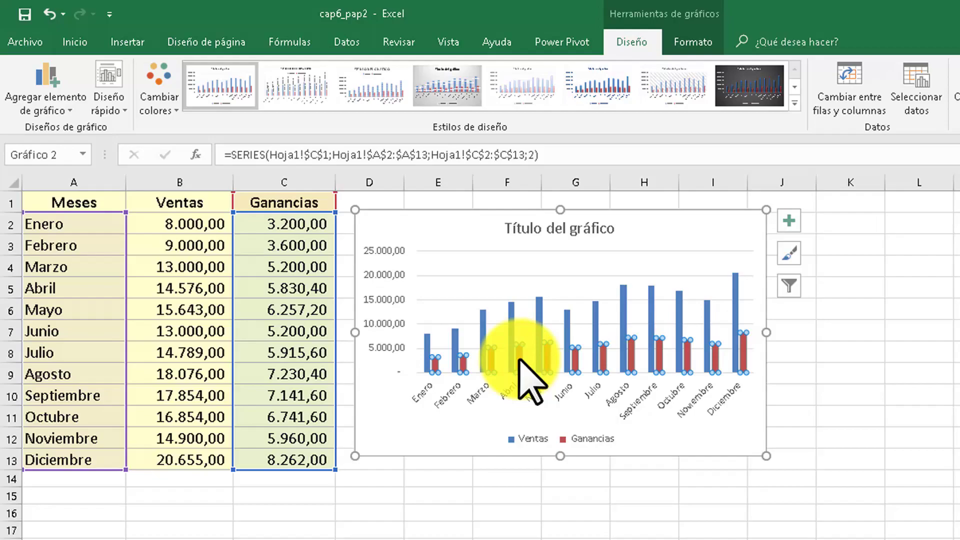
# Step: Open Cambiar tipo de gráfico de series for the Ganancias series
pyautogui.rightClick(520, 358)
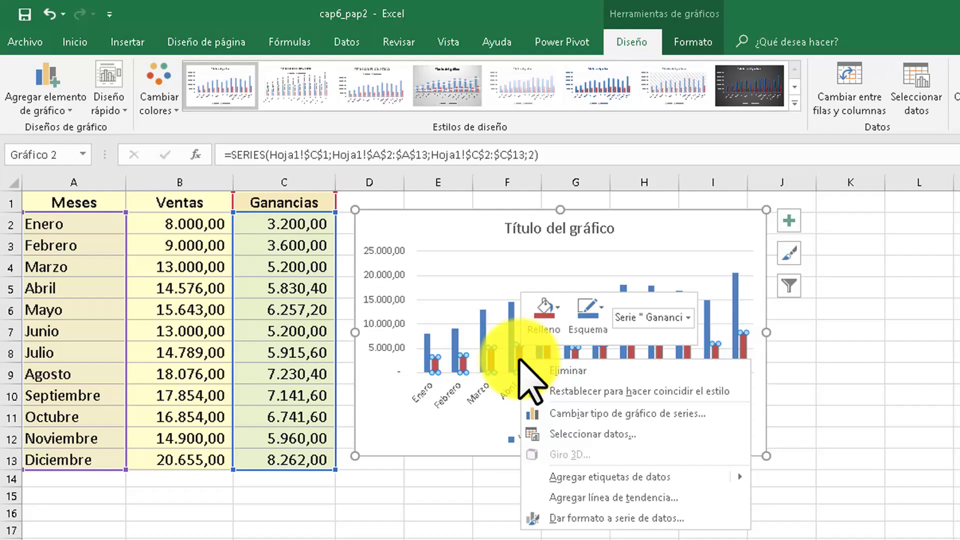
pyautogui.click(589, 414)
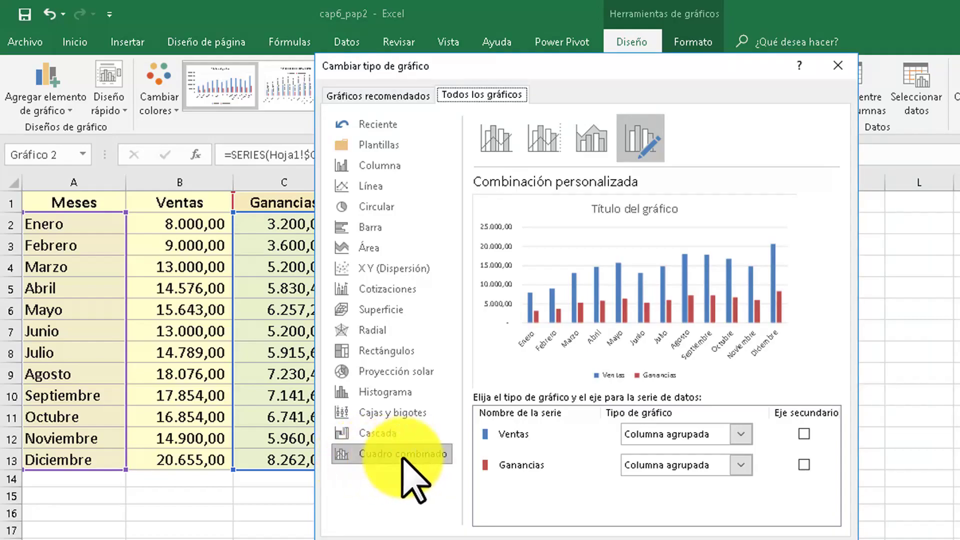
# Step: Make it a Cuadro combinado: Ventas as Columna agrupada, Ganancias as a line on the secondary axis
pyautogui.click(399, 454)
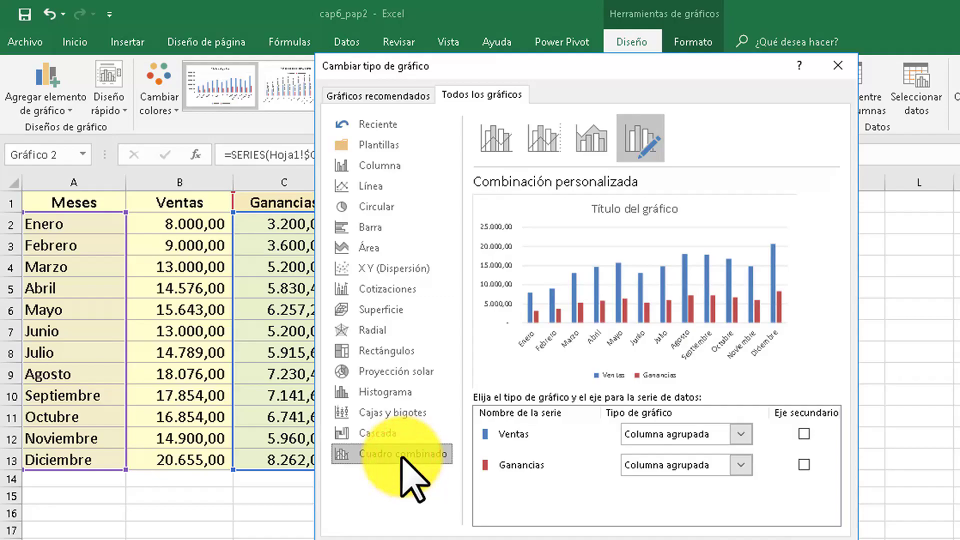
pyautogui.click(552, 150)
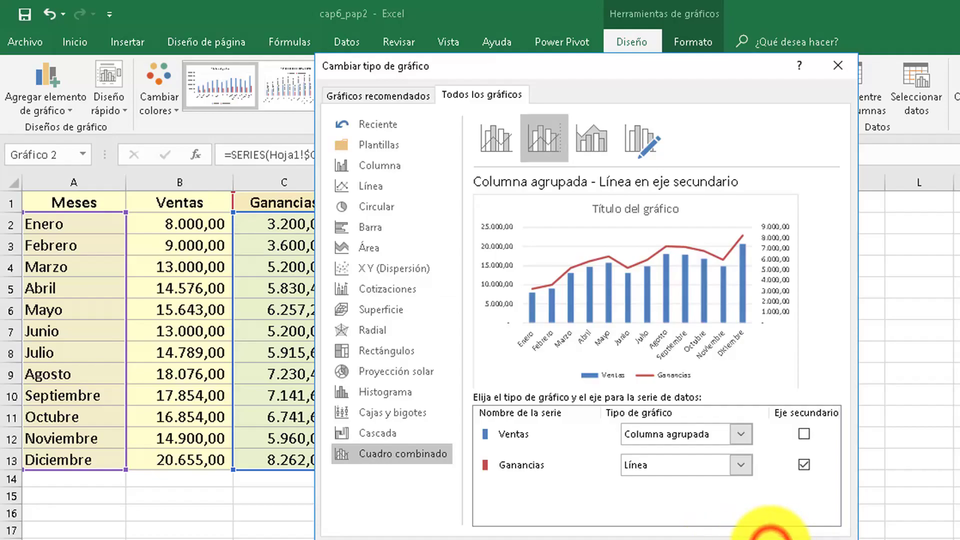
pyautogui.click(770, 537)
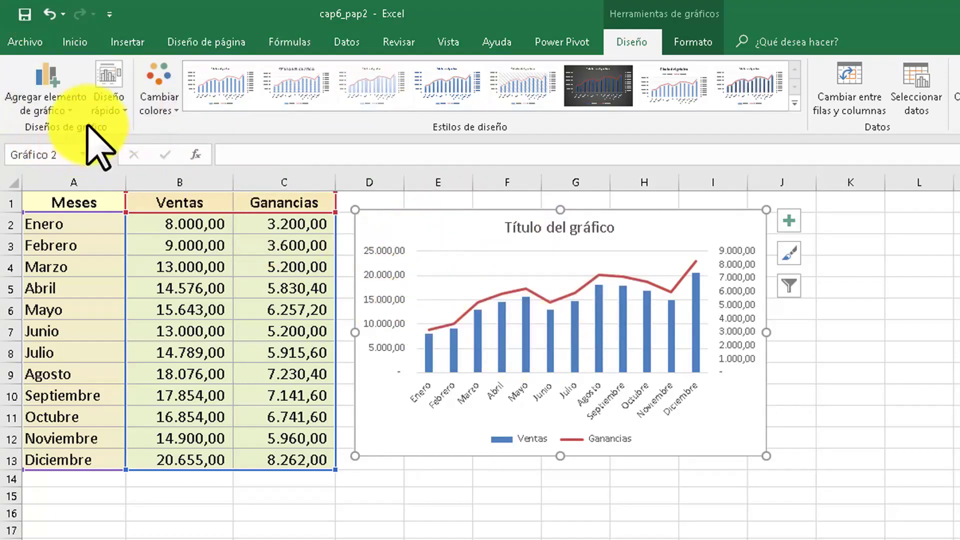
# Step: Leave the chart elements unchanged and apply the dark chart style
pyautogui.click(38, 97)
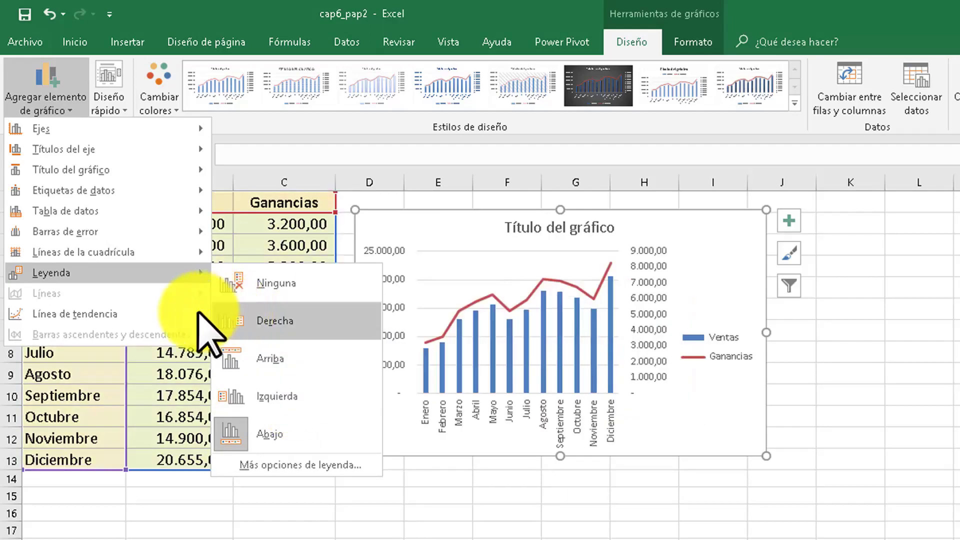
pyautogui.moveTo(75, 313)
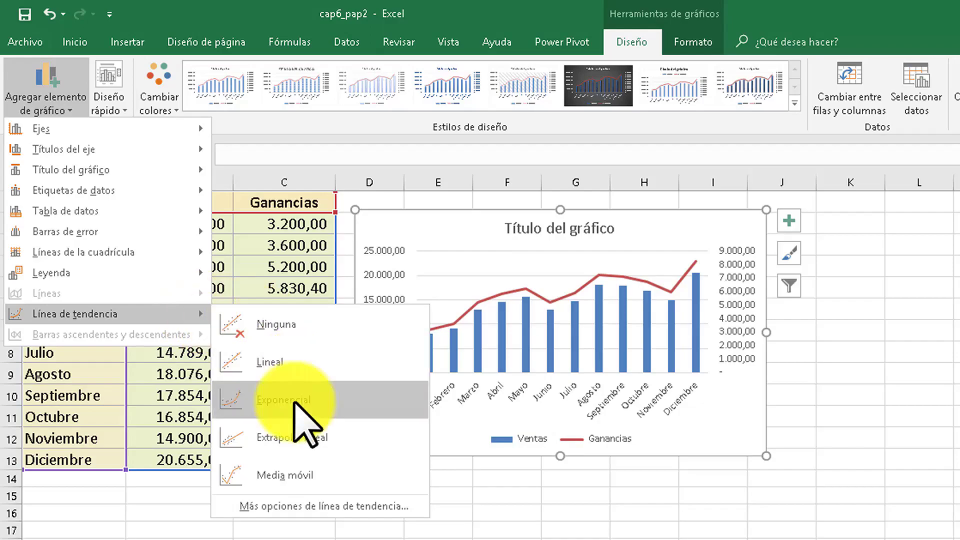
pyautogui.click(869, 515)
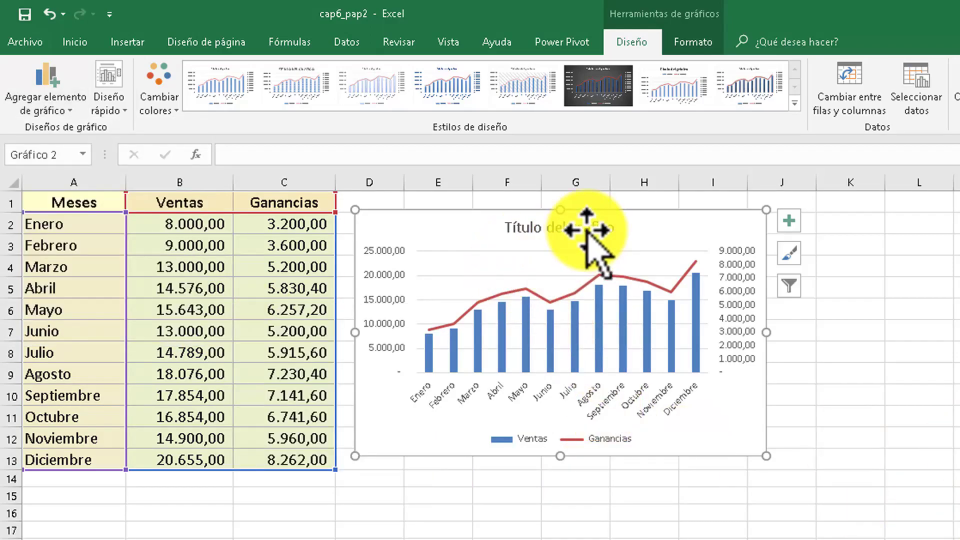
pyautogui.click(611, 93)
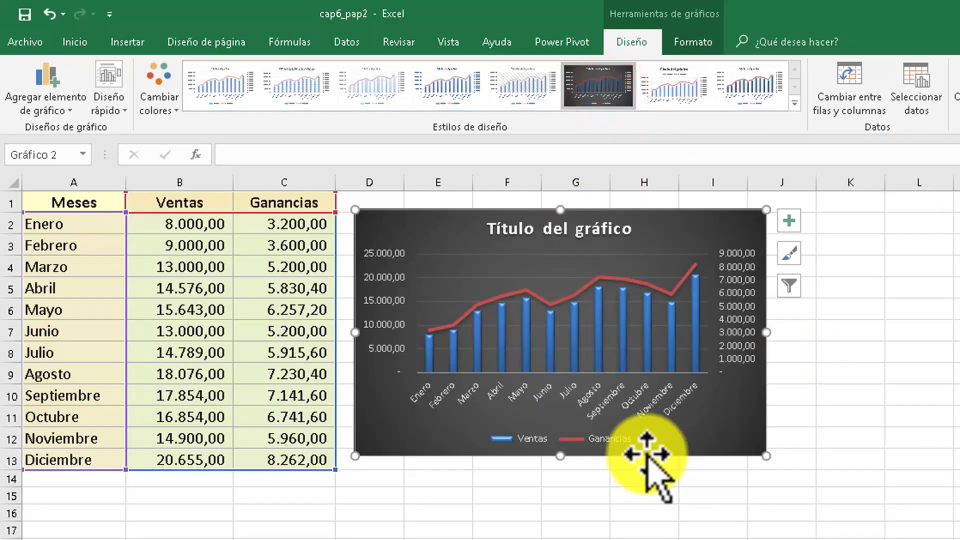